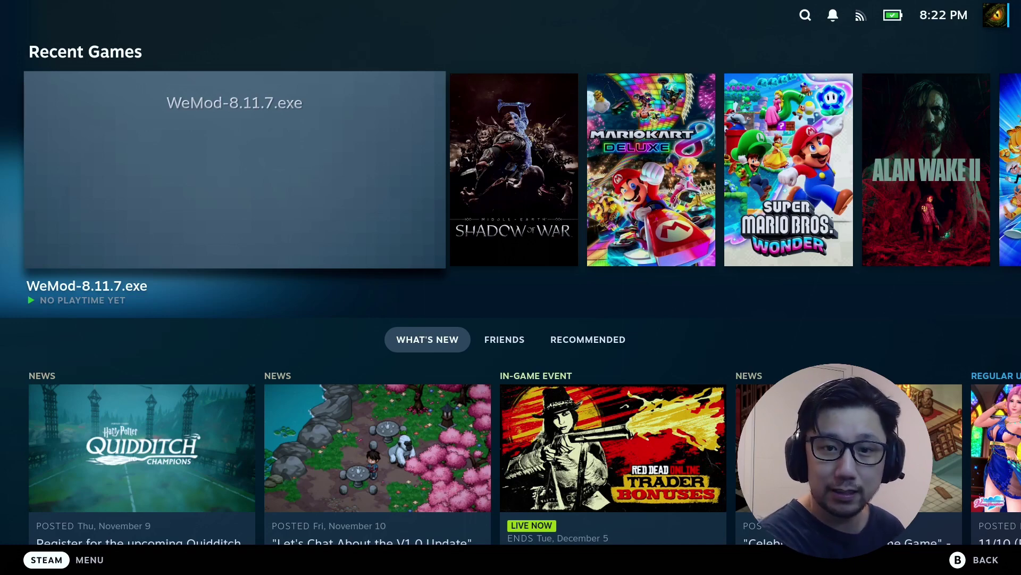
Open the WeMod-8.11.7.exe entry from the recent games and launch it.
{"action": "key", "text": "Down"}
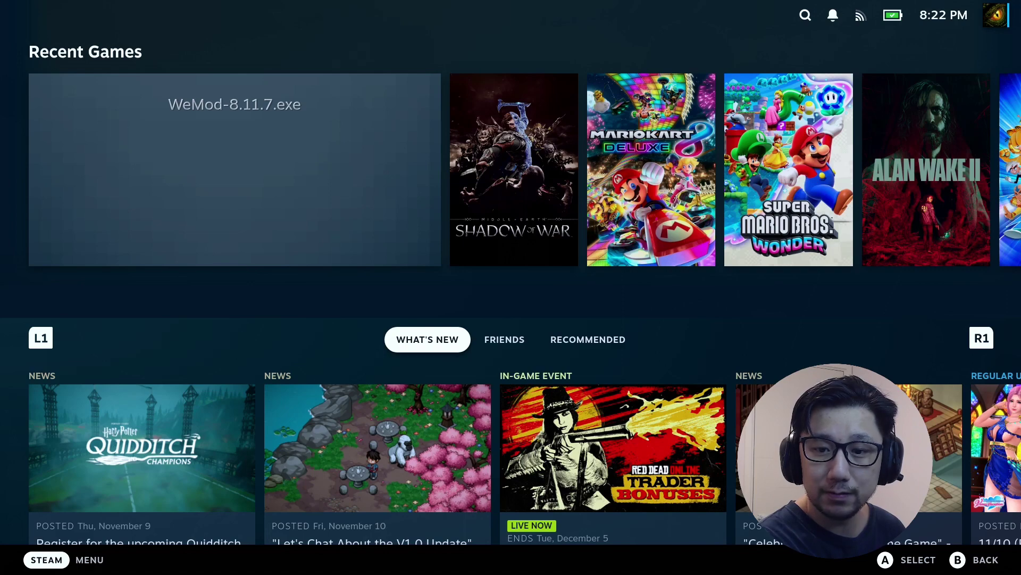
{"action": "key", "text": "Right"}
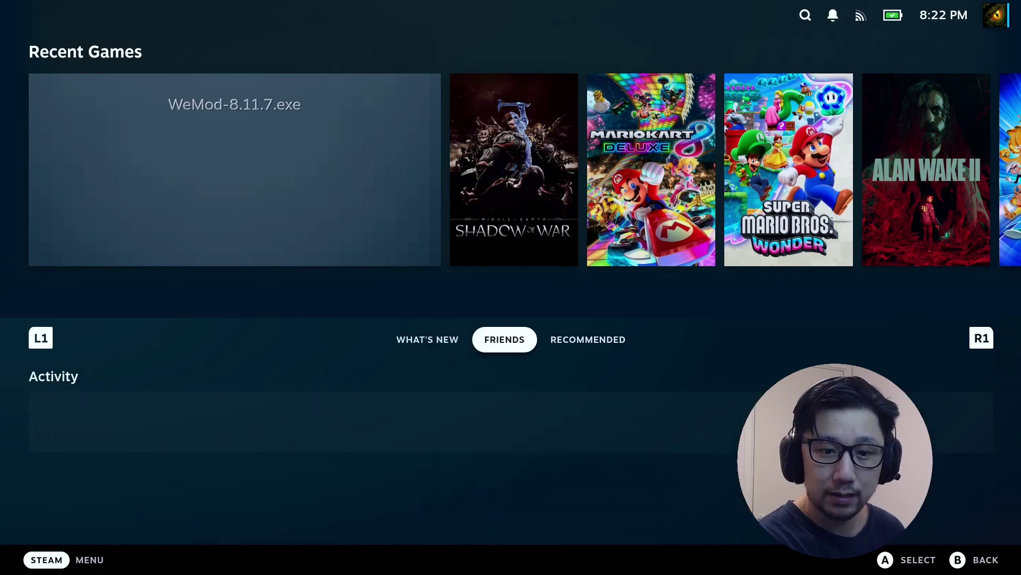
{"action": "key", "text": "Left"}
{"action": "key", "text": "Up"}
{"action": "key", "text": "Return"}
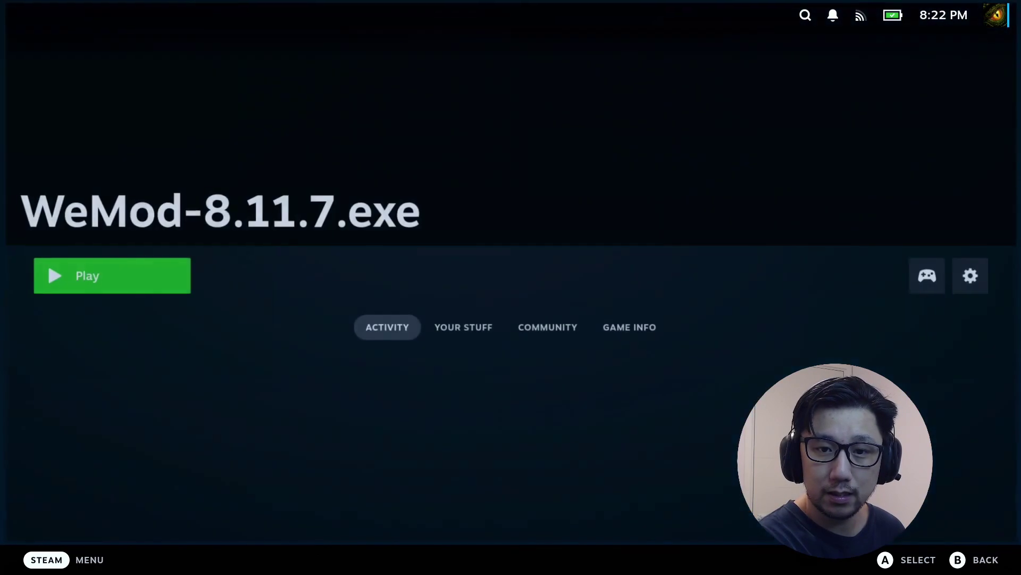
{"action": "key", "text": "Return"}
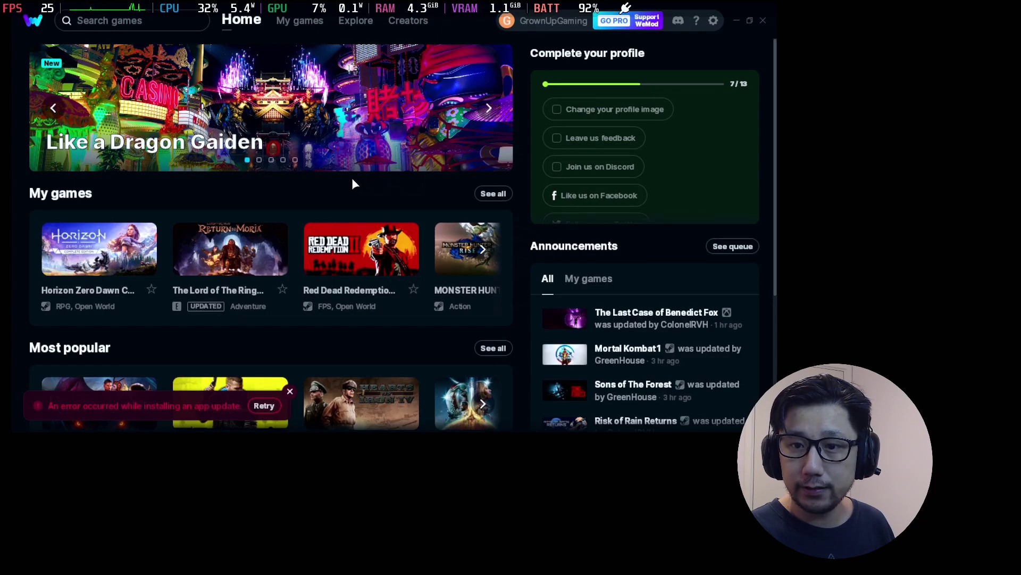
View WeMod's general settings and close them again.
{"action": "left_click", "coordinate": [713, 21]}
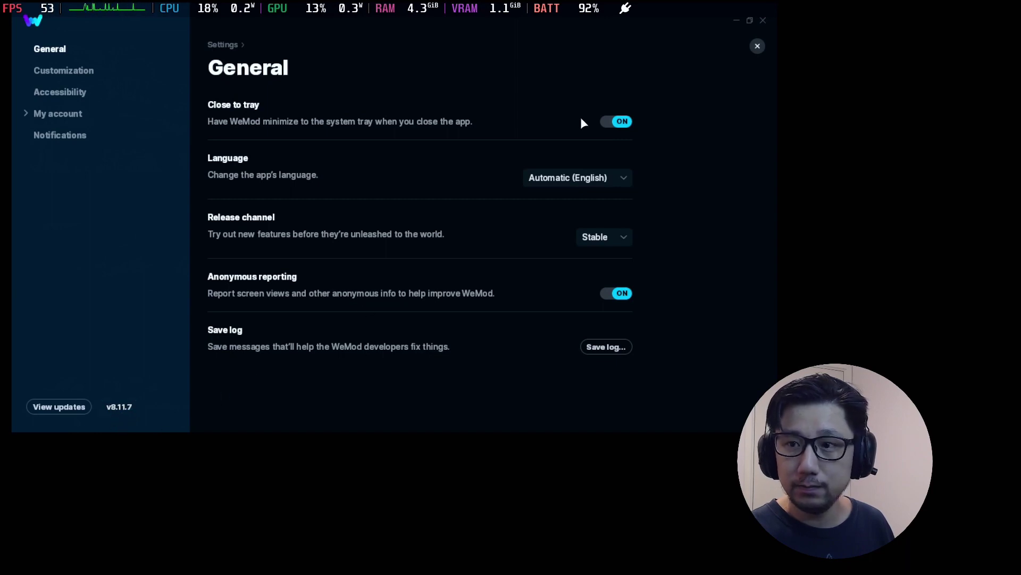
{"action": "left_click", "coordinate": [759, 47]}
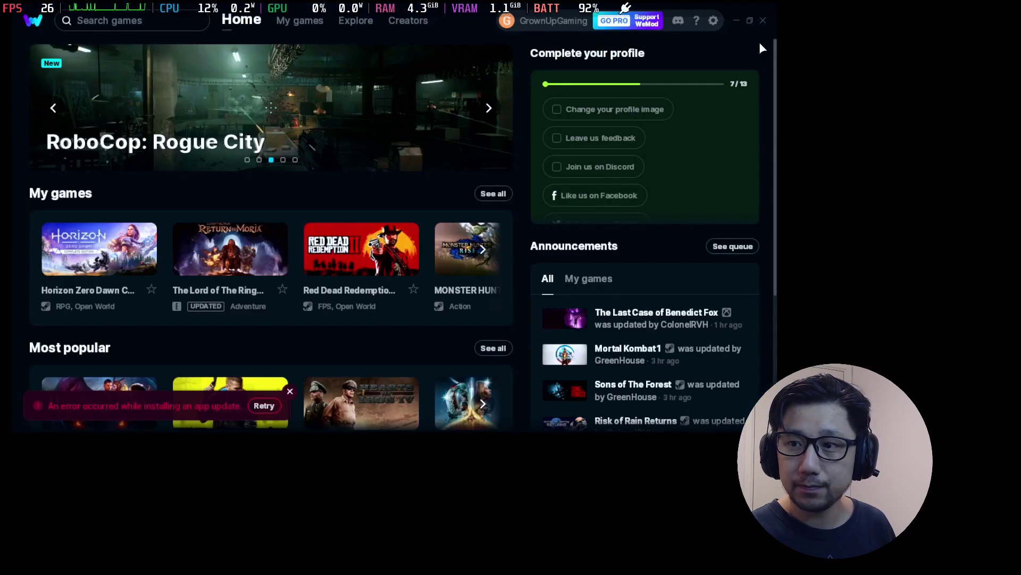
Launch Horizon Zero Dawn Complete Edition from WeMod's game list and continue the saved game.
{"action": "left_click", "coordinate": [97, 267]}
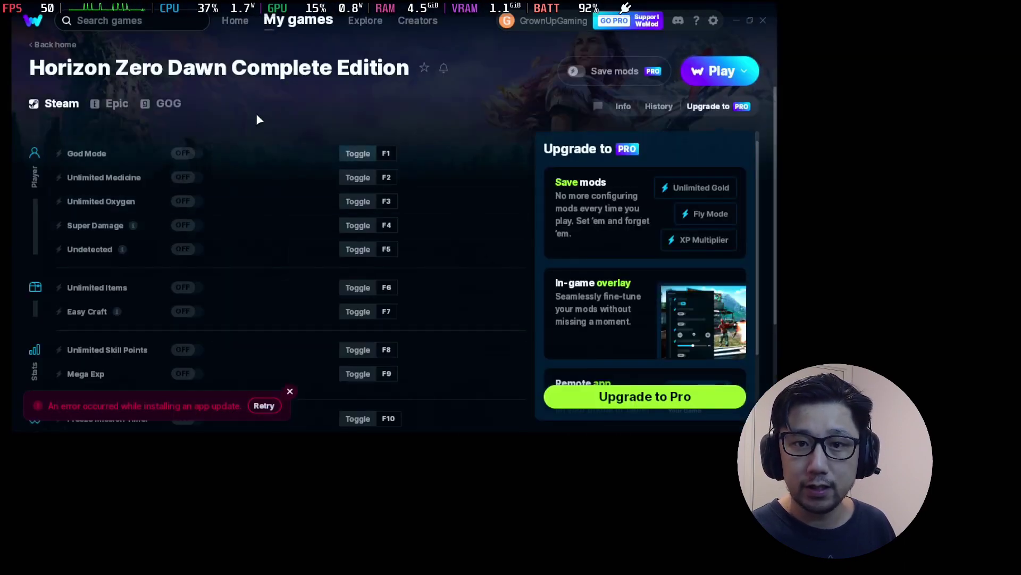
{"action": "left_click", "coordinate": [720, 77]}
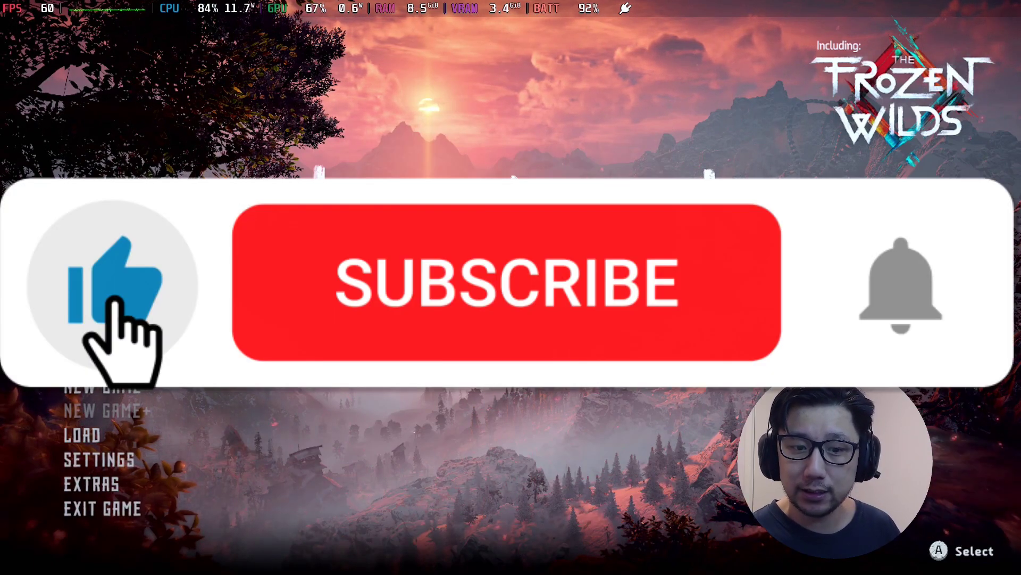
{"action": "key", "text": "Return"}
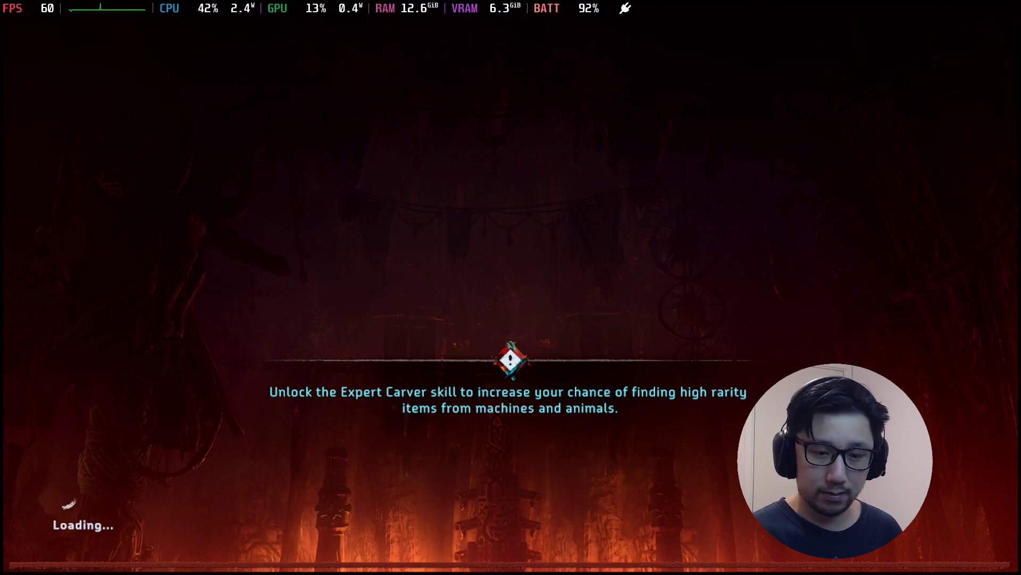
Switch from the running game to the WeMod window to view its Horizon Zero Dawn mods.
{"action": "key", "text": "super"}
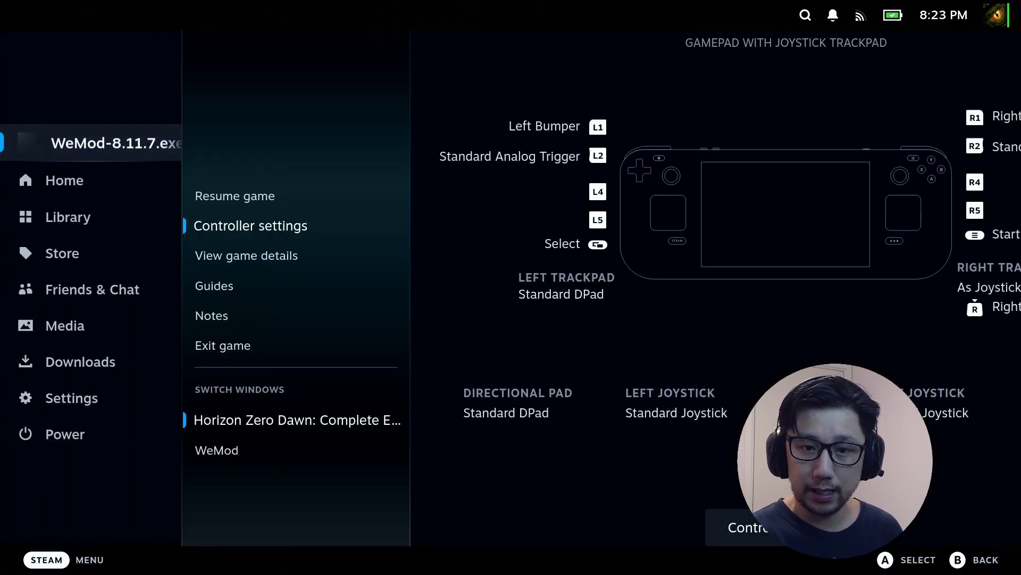
{"action": "key", "text": "Right"}
{"action": "key", "text": "Down"}
{"action": "key", "text": "Down"}
{"action": "key", "text": "Down"}
{"action": "key", "text": "Down"}
{"action": "key", "text": "Down"}
{"action": "key", "text": "Down"}
{"action": "key", "text": "Down"}
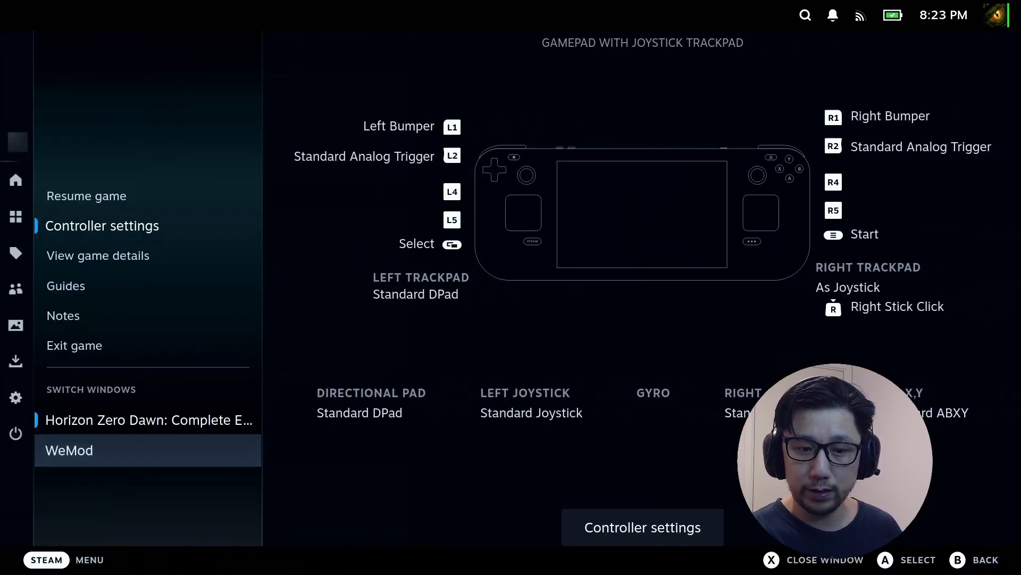
{"action": "key", "text": "Up"}
{"action": "key", "text": "Down"}
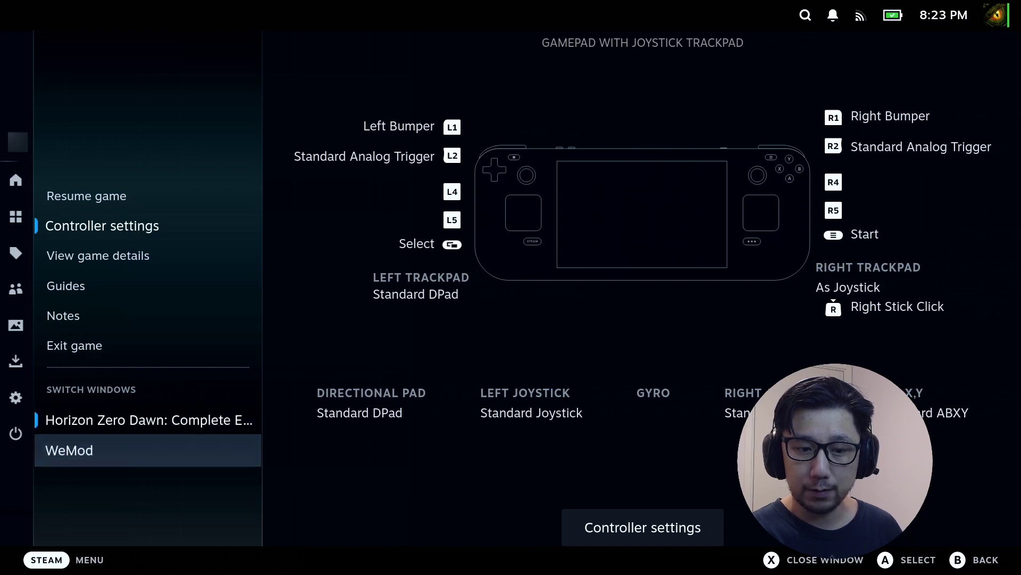
{"action": "key", "text": "Return"}
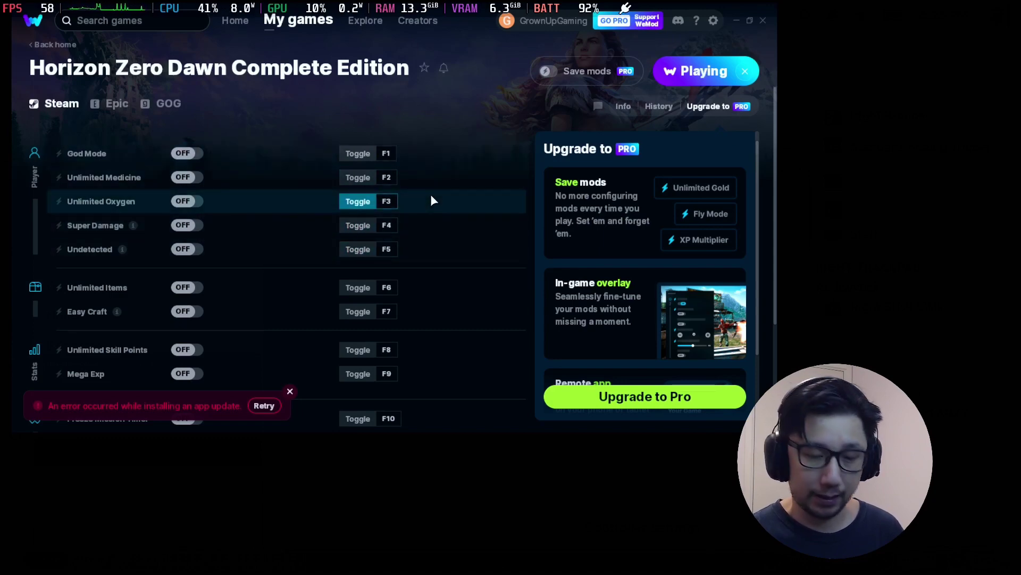
Switch back to the Horizon Zero Dawn window, resume the game and skip the cutscene.
{"action": "key", "text": "super"}
{"action": "left_click", "coordinate": [136, 422]}
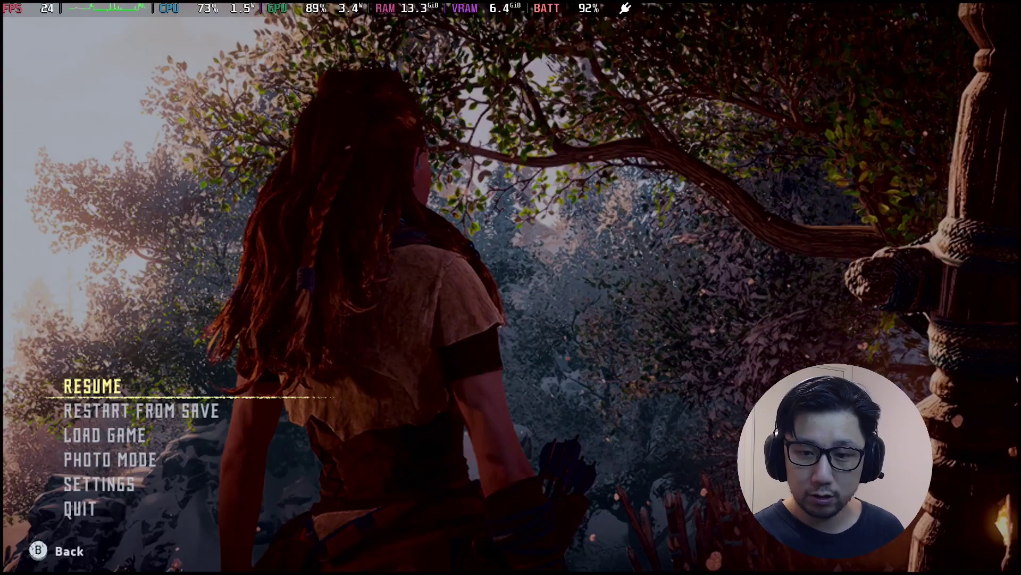
{"action": "key", "text": "Return"}
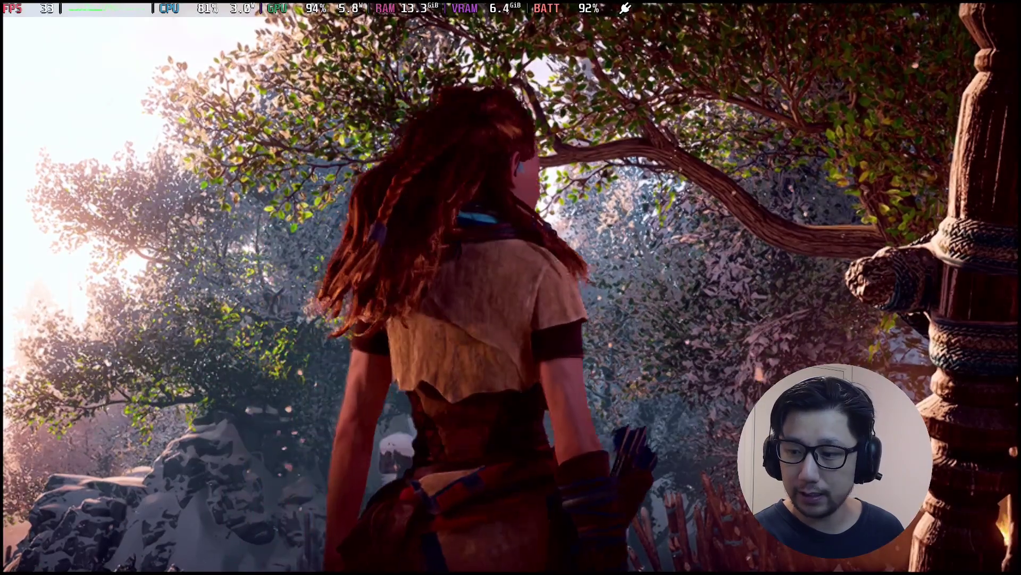
{"action": "key", "text": "space"}
{"action": "key", "text": "space"}
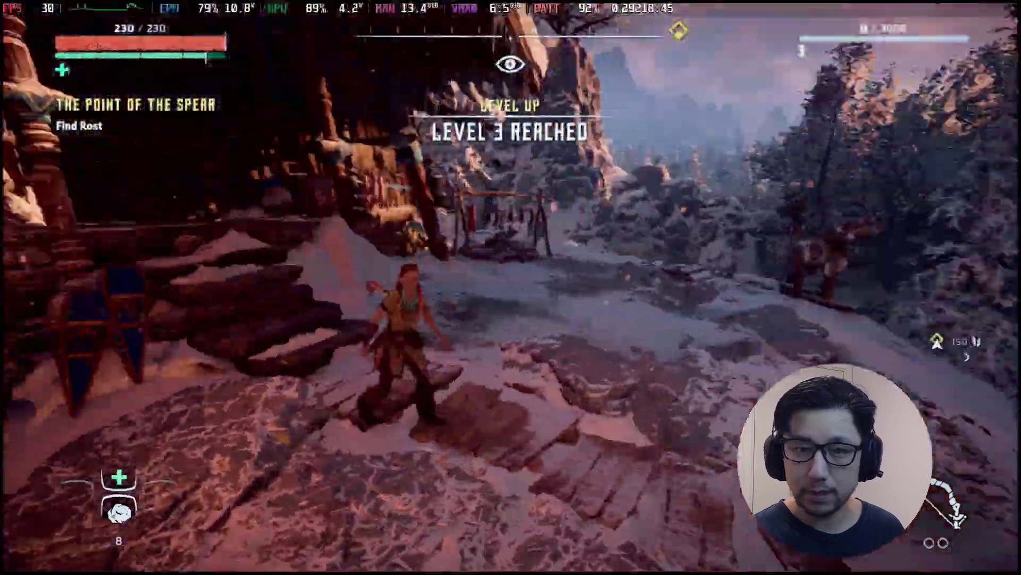
Open the character's skills and learn Silent Strike in the Prowler tree, ending with Strike From Above selected.
{"action": "key", "text": "w"}
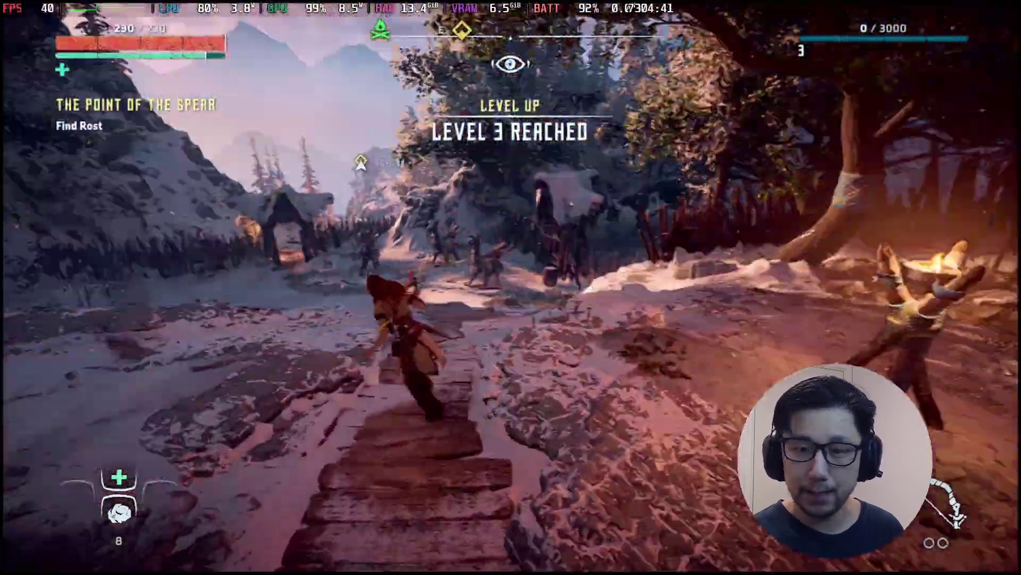
{"action": "key", "text": "k"}
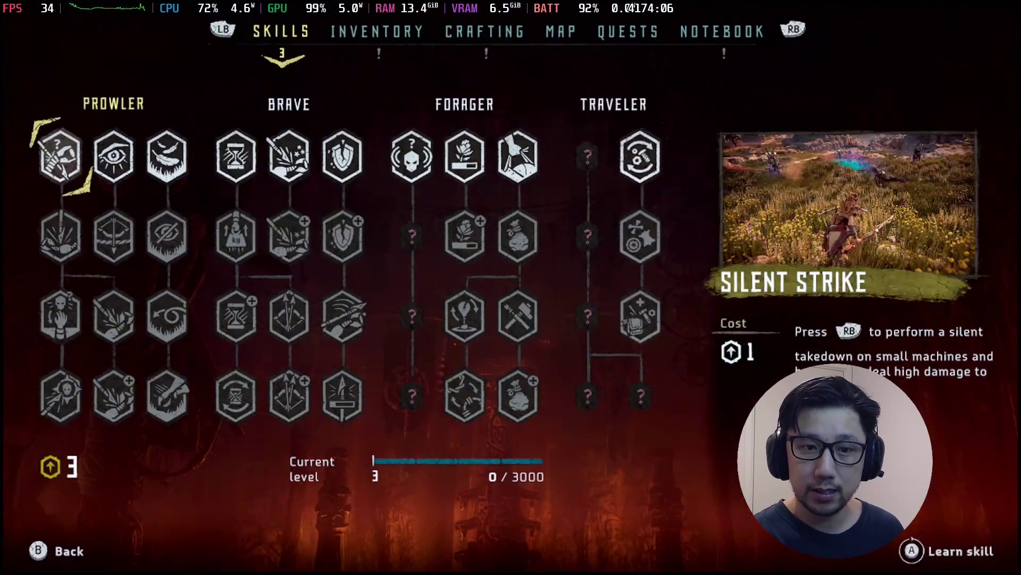
{"action": "key", "text": "Down"}
{"action": "key", "text": "Down"}
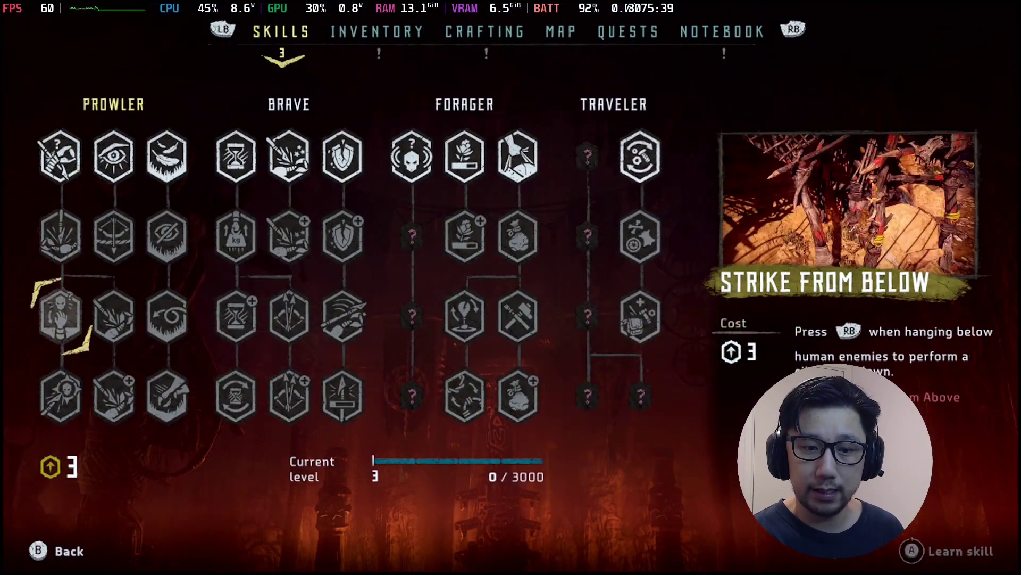
{"action": "key", "text": "Up"}
{"action": "key", "text": "Up"}
{"action": "key", "text": "Up"}
{"action": "key", "text": "Down"}
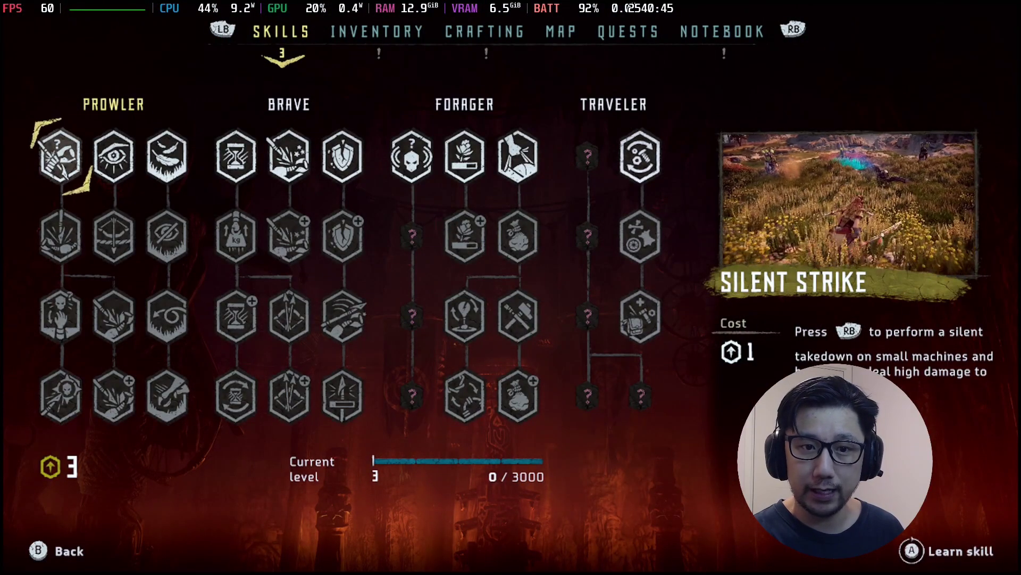
{"action": "key", "text": "Return"}
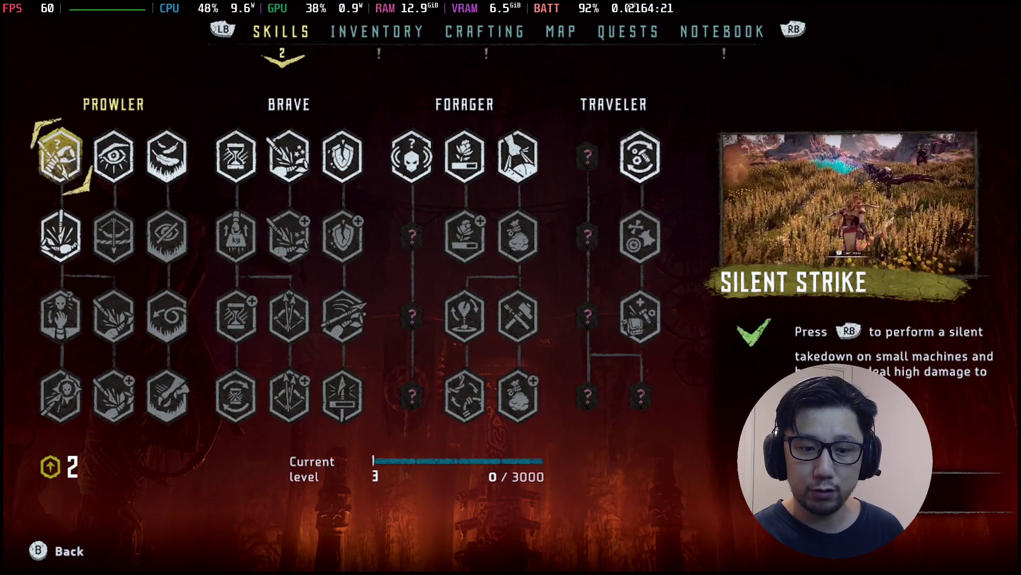
{"action": "key", "text": "Down"}
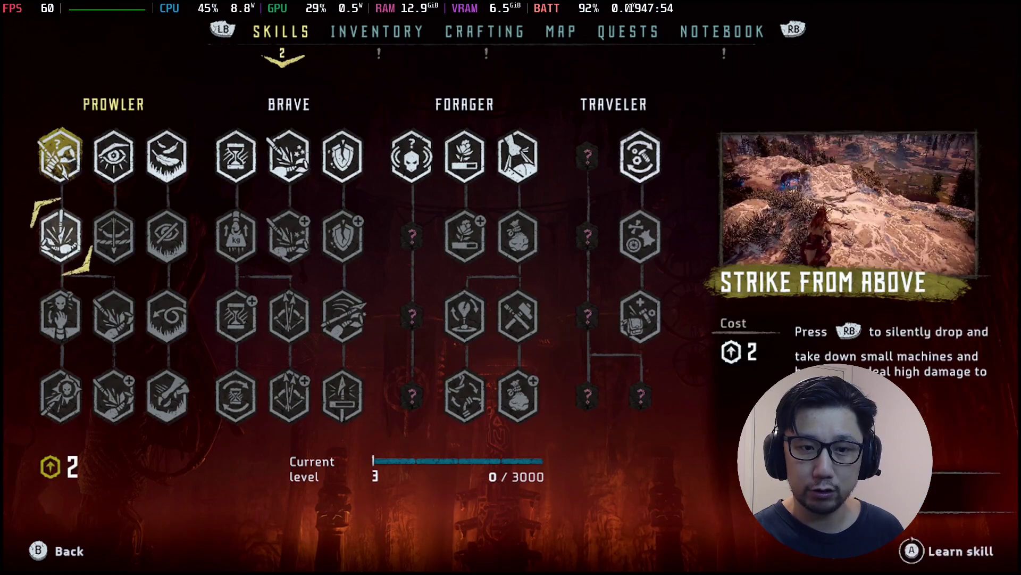
Switch to the WeMod window and set the toggle hotkey of Unlimited Skill Points to 1 with the on-screen keyboard.
{"action": "key", "text": "super"}
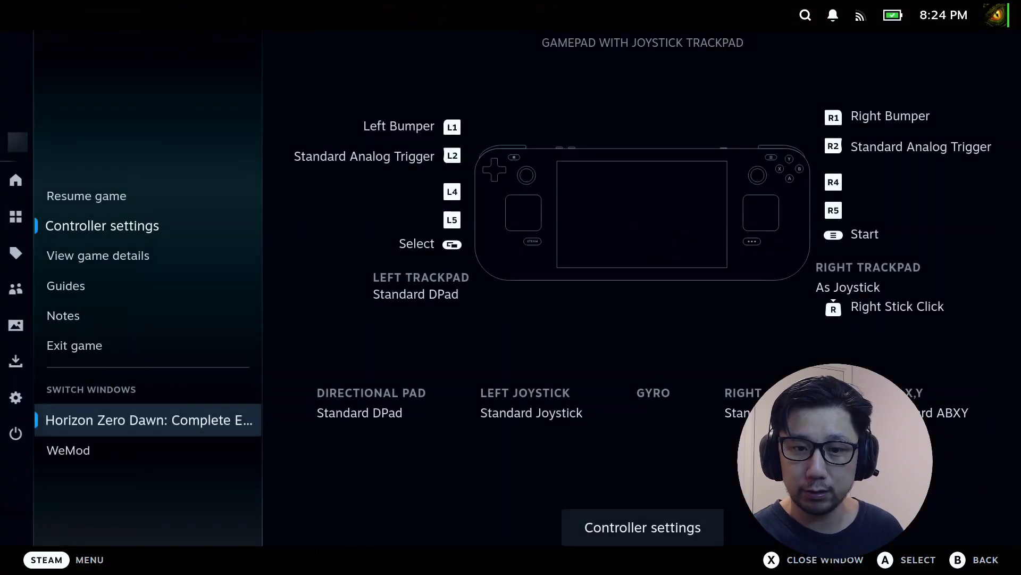
{"action": "key", "text": "Down"}
{"action": "key", "text": "Return"}
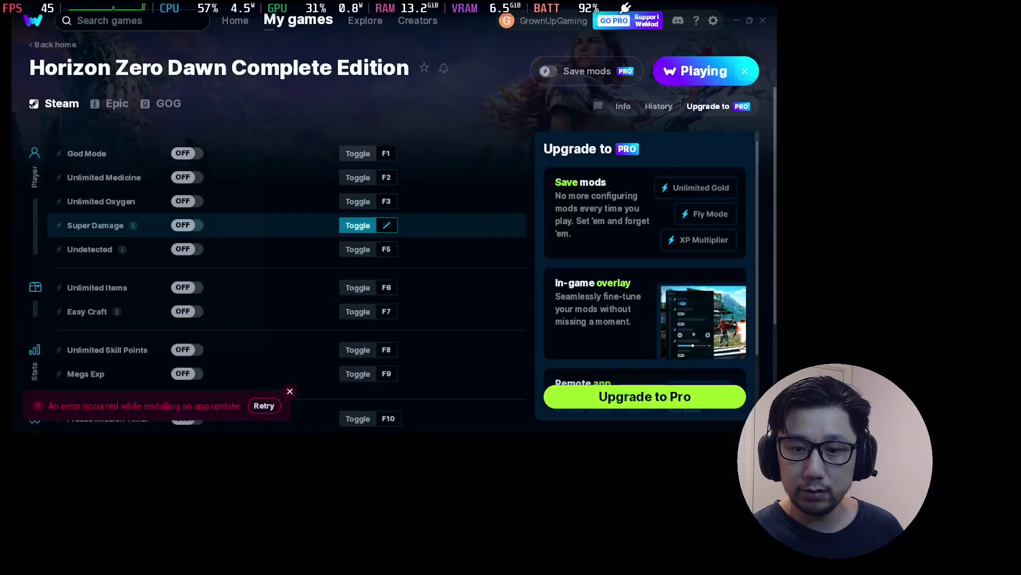
{"action": "left_click", "coordinate": [387, 350]}
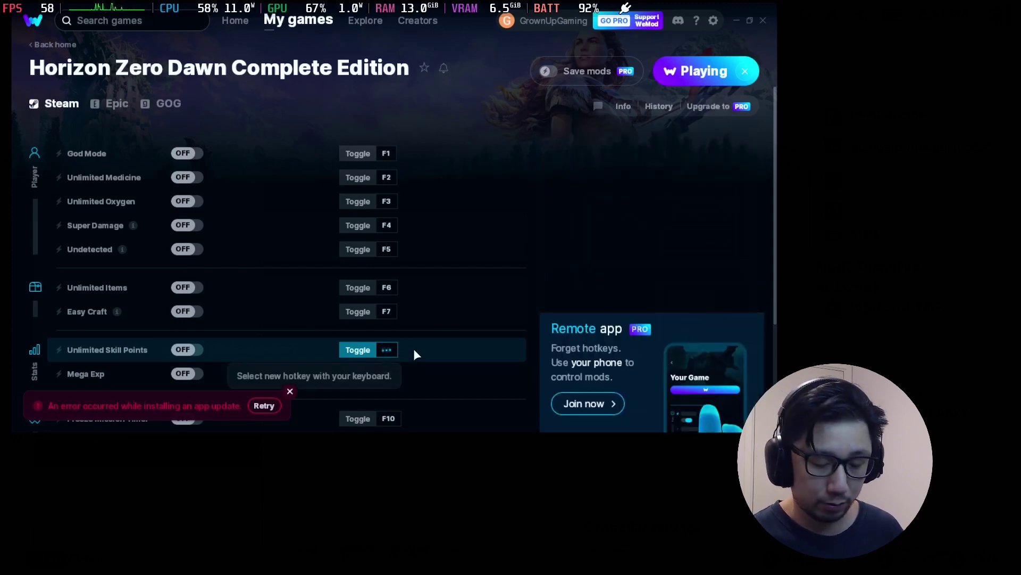
{"action": "key", "text": "super+x"}
{"action": "key", "text": "Left"}
{"action": "key", "text": "Left"}
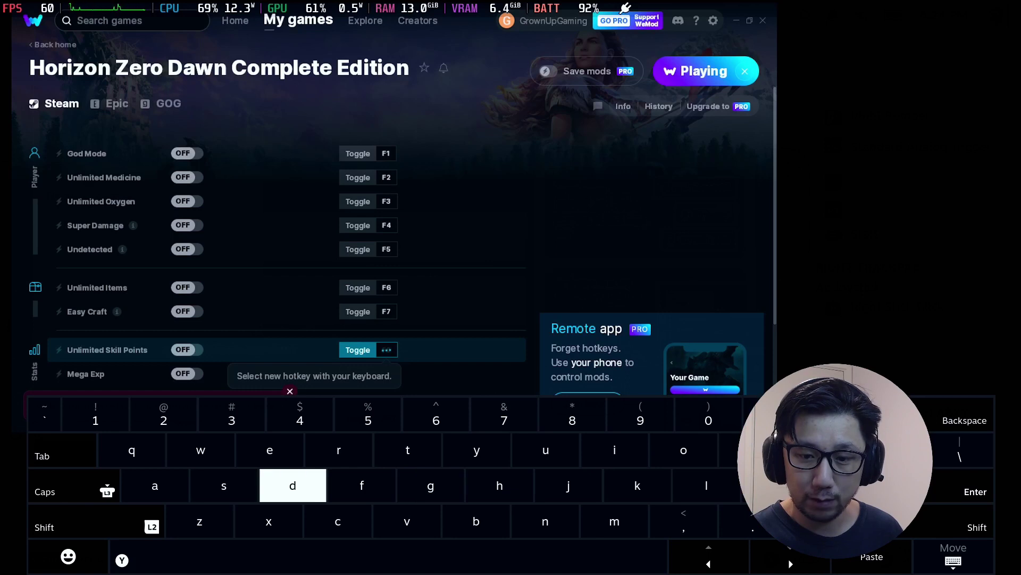
{"action": "key", "text": "Left"}
{"action": "key", "text": "Up"}
{"action": "key", "text": "Left"}
{"action": "key", "text": "Up"}
{"action": "key", "text": "Left"}
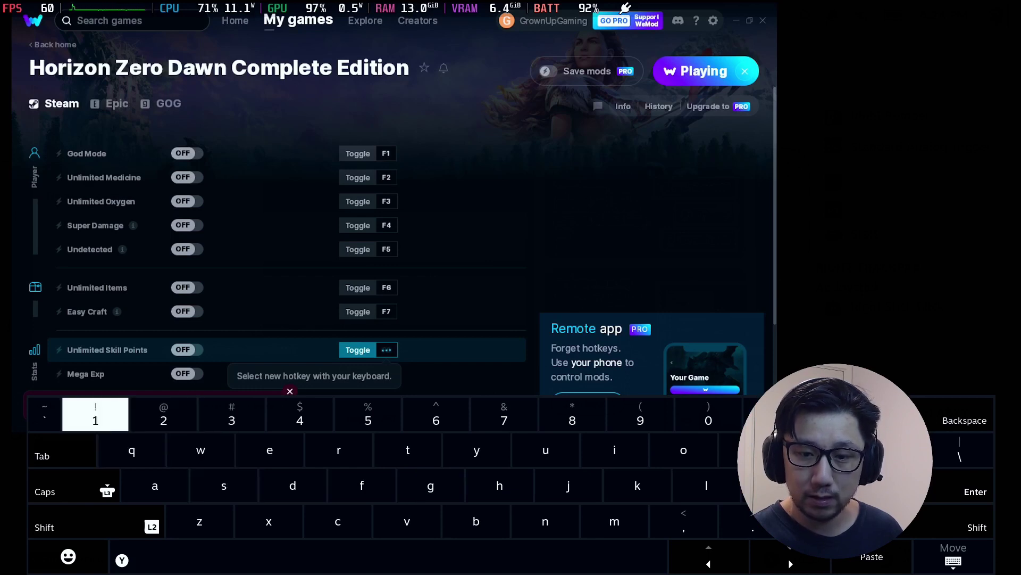
{"action": "key", "text": "1"}
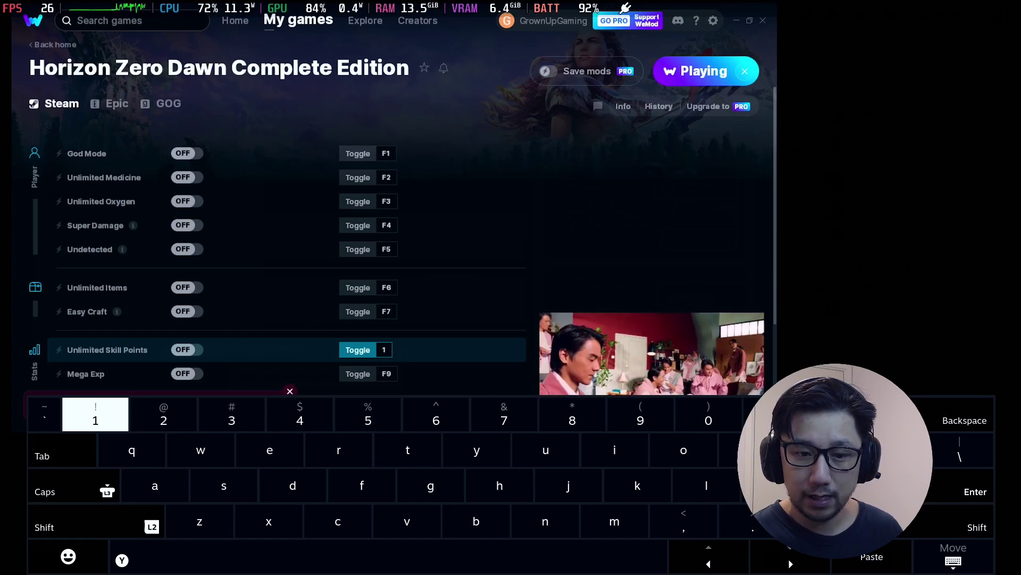
Turn on the Unlimited Skill Points mod using its hotkey 1.
{"action": "key", "text": "Right"}
{"action": "key", "text": "Left"}
{"action": "key", "text": "1"}
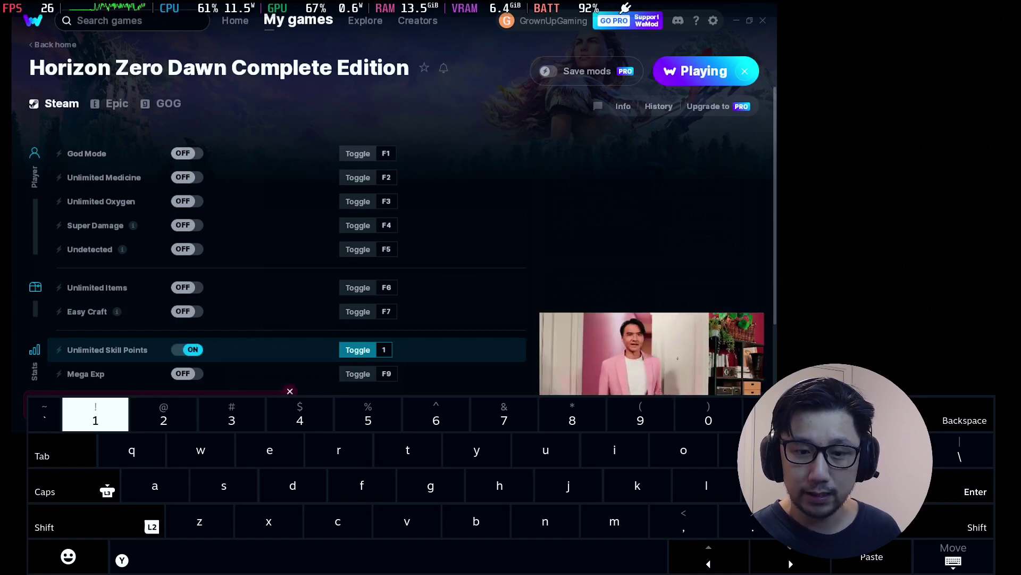
{"action": "key", "text": "1"}
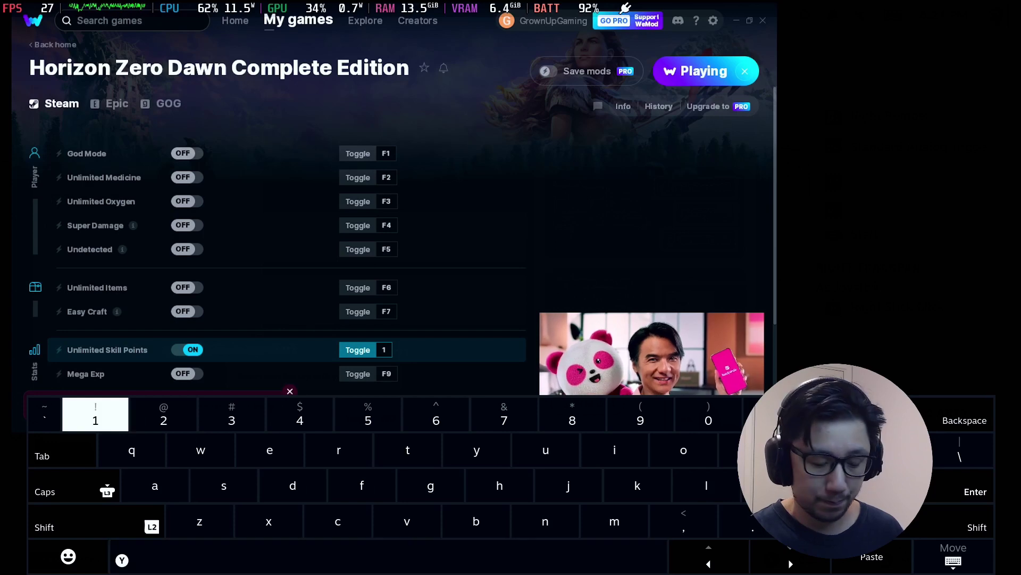
Switch back to the Horizon Zero Dawn window and learn the Strike From Above skill.
{"action": "key", "text": "super"}
{"action": "key", "text": "Up"}
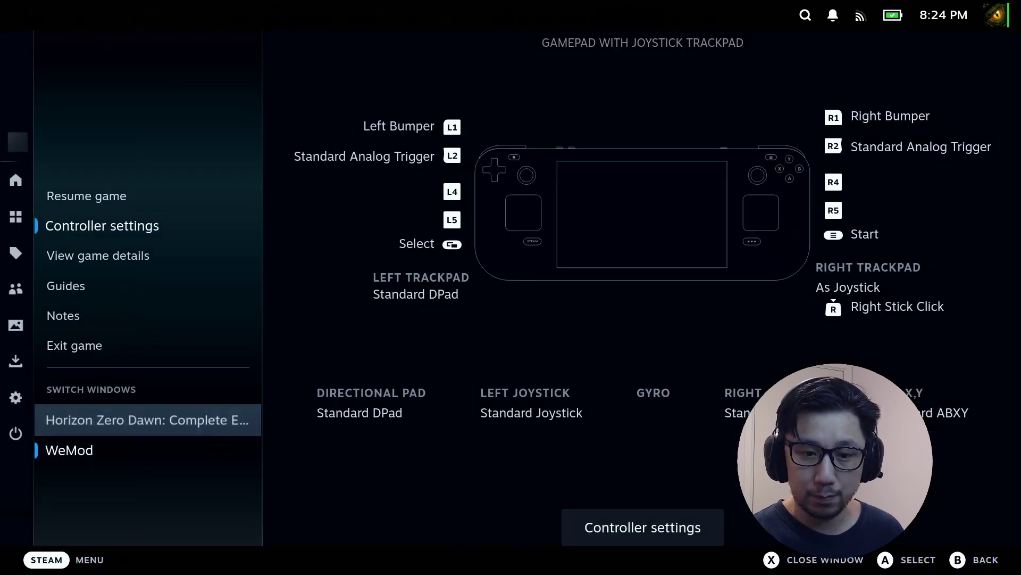
{"action": "key", "text": "Return"}
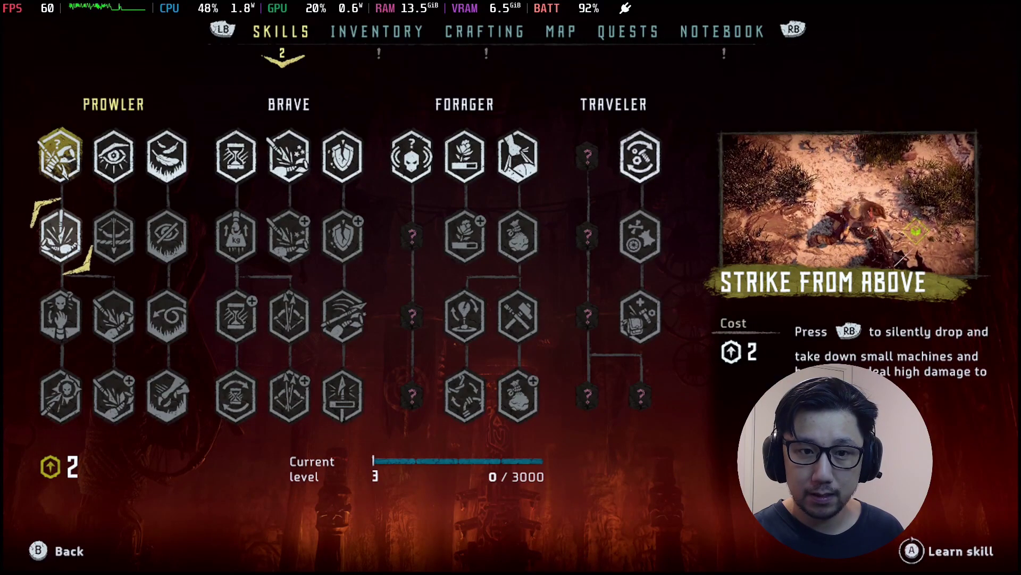
{"action": "key", "text": "Down"}
{"action": "key", "text": "Up"}
{"action": "key", "text": "Return"}
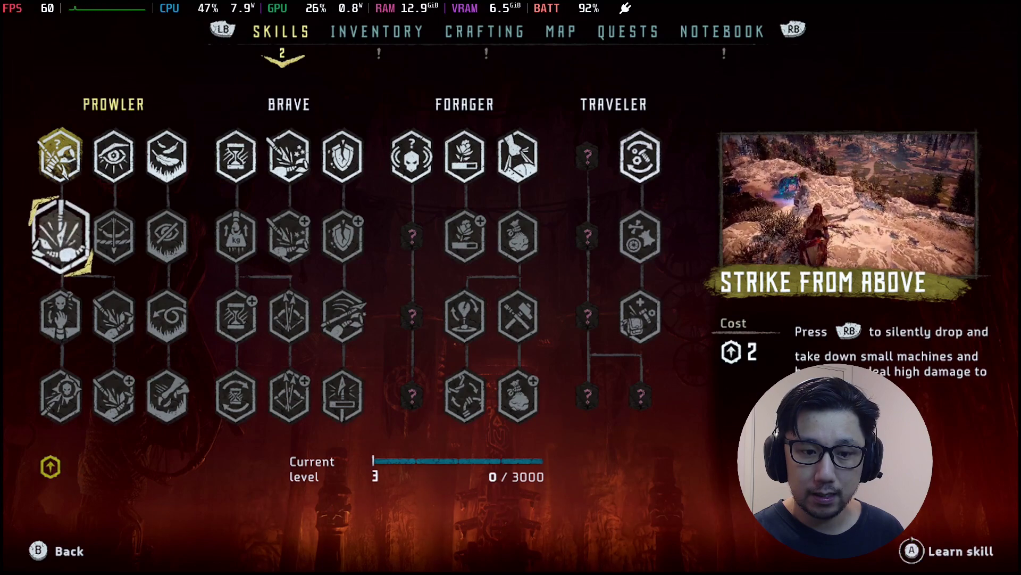
Learn the Strike From Below skill in the Prowler tree and select Leader Strike.
{"action": "key", "text": "Down"}
{"action": "key", "text": "Right"}
{"action": "key", "text": "Left"}
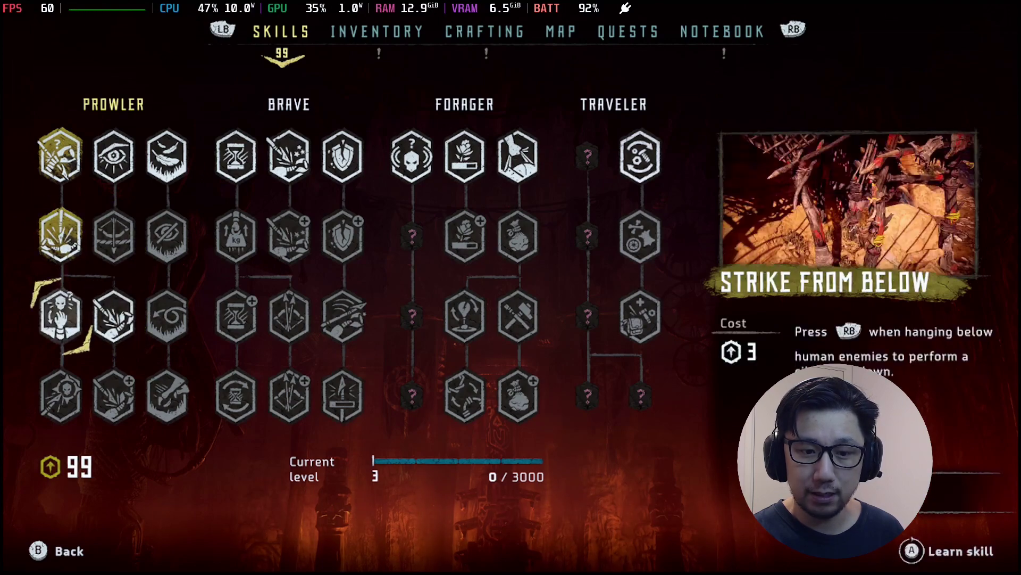
{"action": "key", "text": "Return"}
{"action": "key", "text": "Down"}
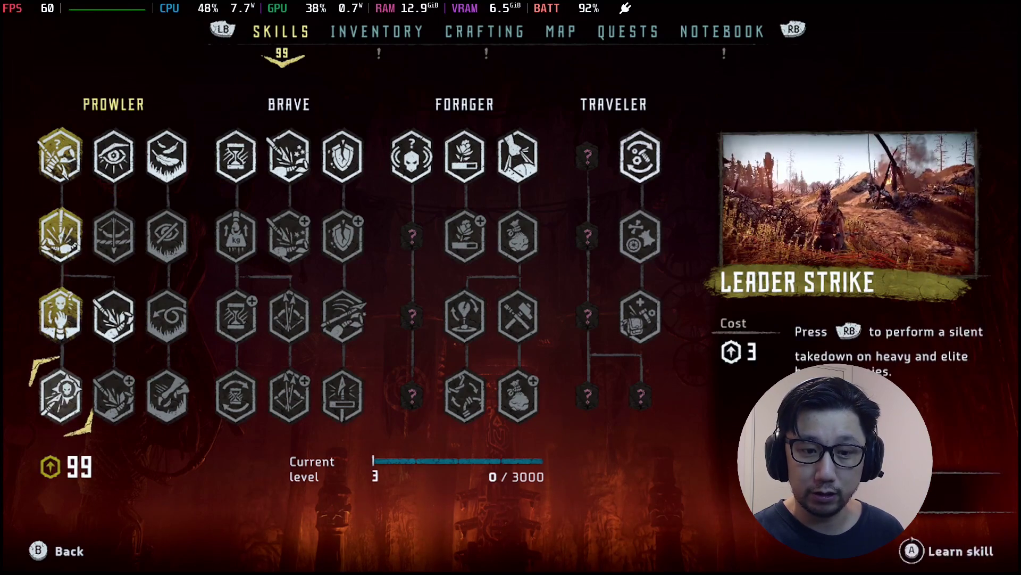
Learn the Leader Strike skill in the Prowler tree.
{"action": "key", "text": "Up"}
{"action": "key", "text": "Down"}
{"action": "key", "text": "Return"}
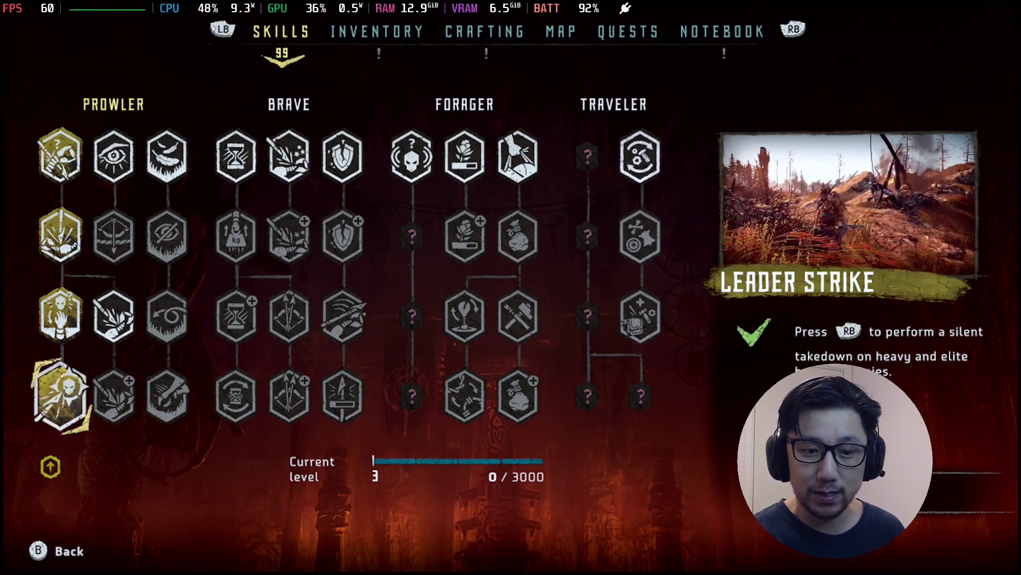
Learn the Strong Strike skill and its Strong Strike + upgrade in the Prowler tree.
{"action": "key", "text": "Right"}
{"action": "key", "text": "Up"}
{"action": "key", "text": "Return"}
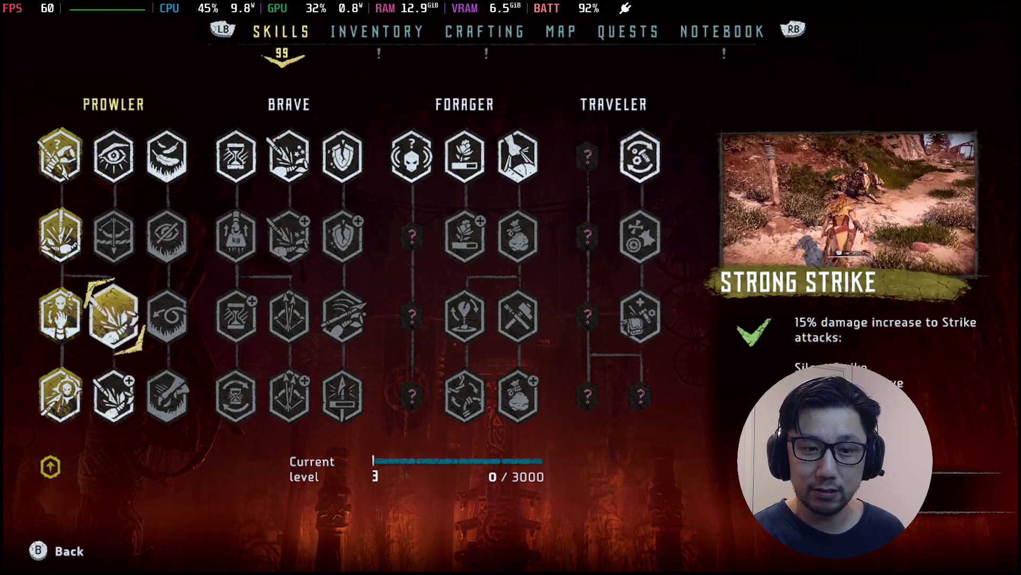
{"action": "key", "text": "Up"}
{"action": "key", "text": "Down"}
{"action": "key", "text": "Down"}
{"action": "key", "text": "Return"}
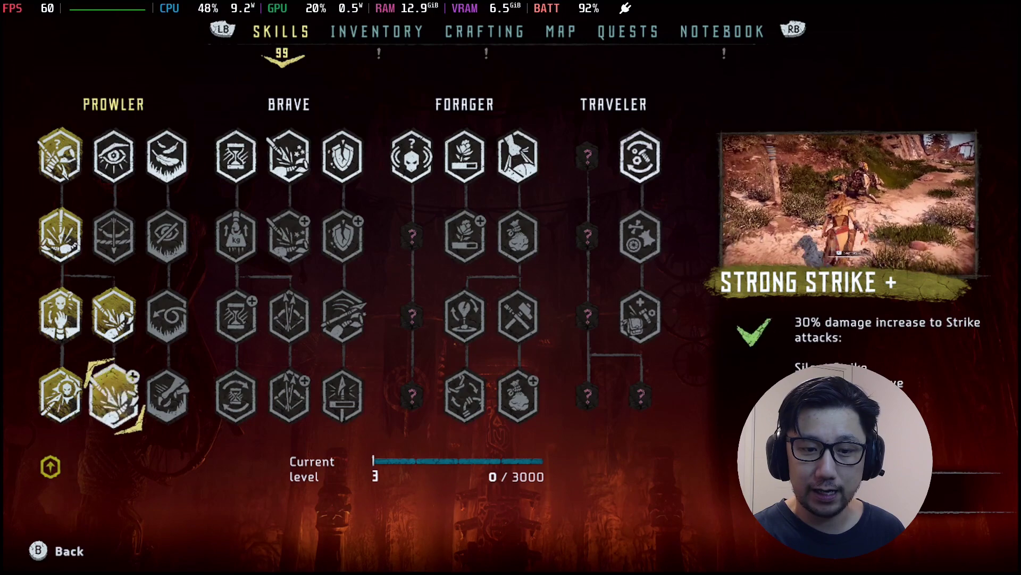
Learn Hunter Reflexes and the bow skill directly below it in the Prowler tree.
{"action": "key", "text": "Right"}
{"action": "key", "text": "Up"}
{"action": "key", "text": "Up"}
{"action": "key", "text": "Left"}
{"action": "key", "text": "Up"}
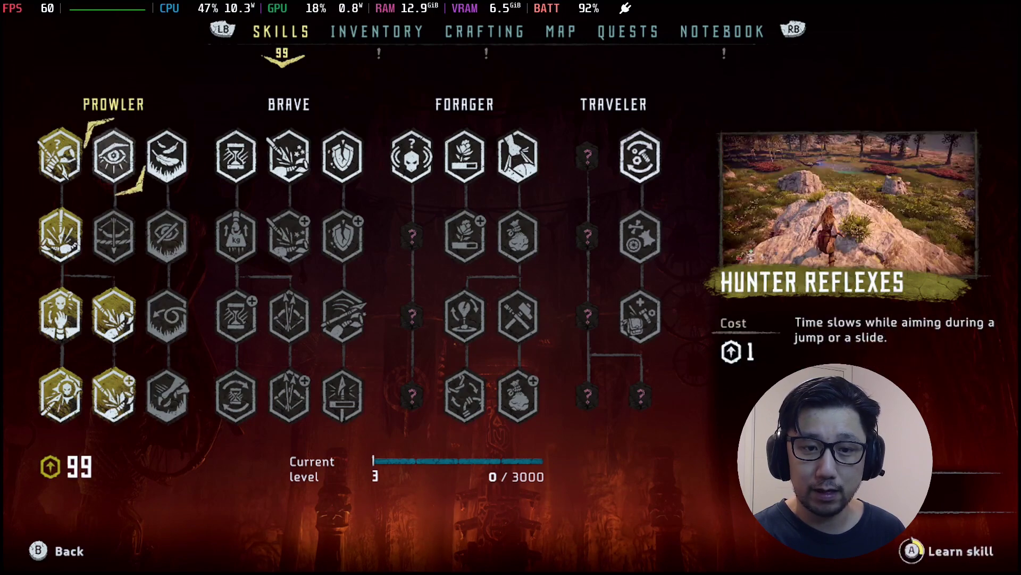
{"action": "key", "text": "Return"}
{"action": "key", "text": "Down"}
Learn Silent Drop, Low Profile and the skill below them in the Prowler tree, and select Quiet Sprint.
{"action": "key", "text": "Right"}
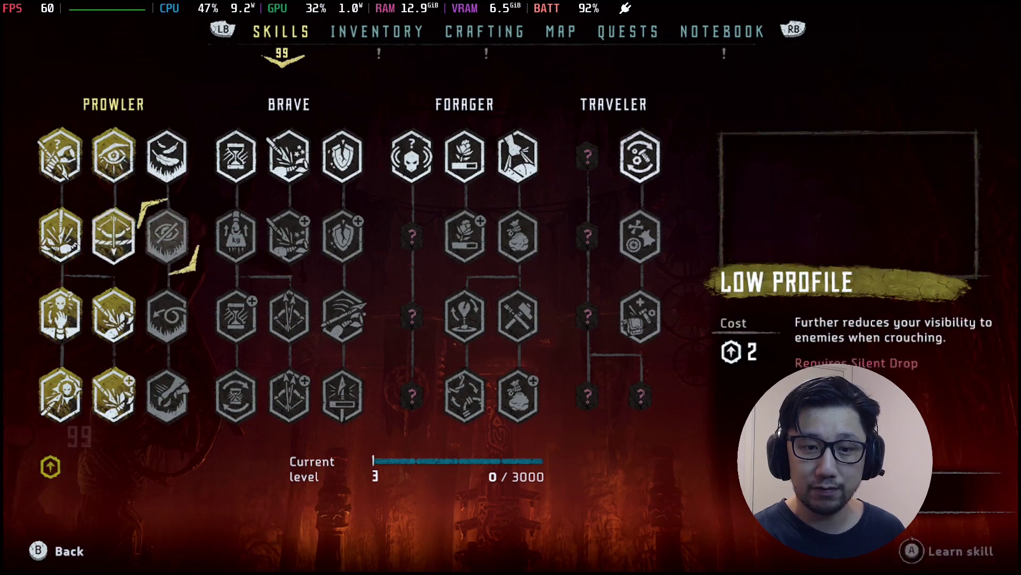
{"action": "key", "text": "Up"}
{"action": "key", "text": "Return"}
{"action": "key", "text": "Down"}
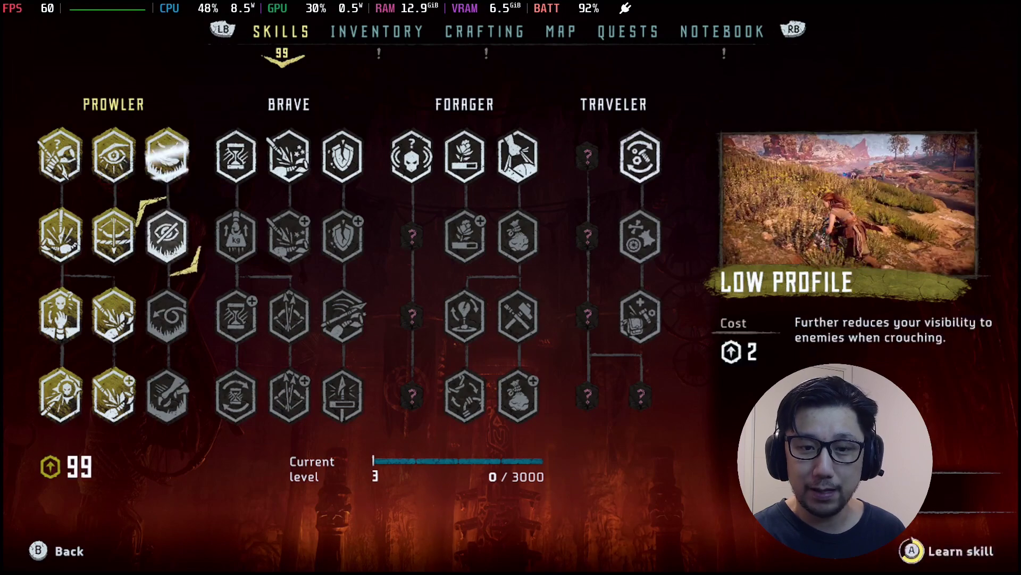
{"action": "key", "text": "Return"}
{"action": "key", "text": "Down"}
{"action": "key", "text": "Return"}
{"action": "key", "text": "Down"}
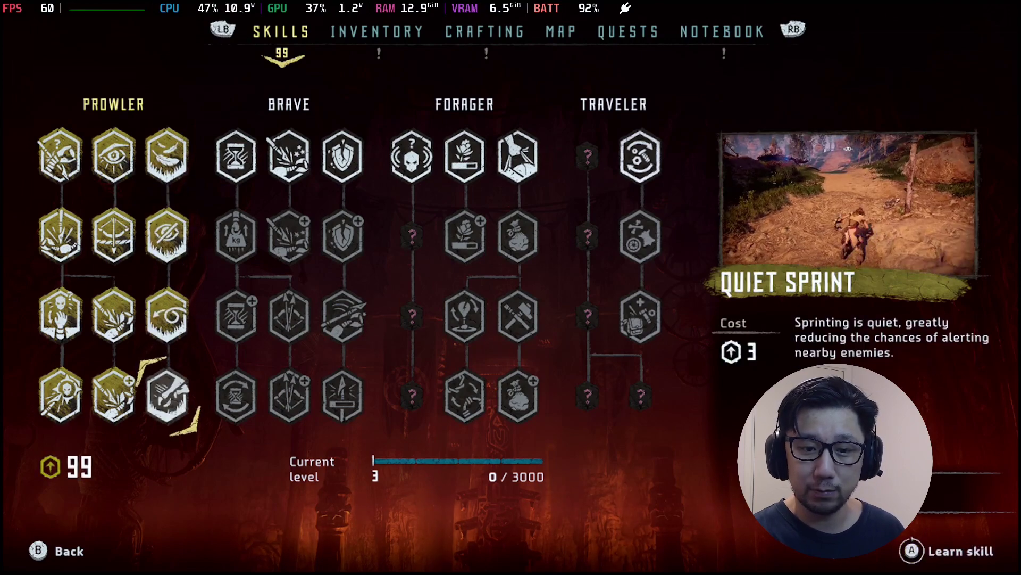
Close the skills screen and run the character around the snowy village.
{"action": "key", "text": "Escape"}
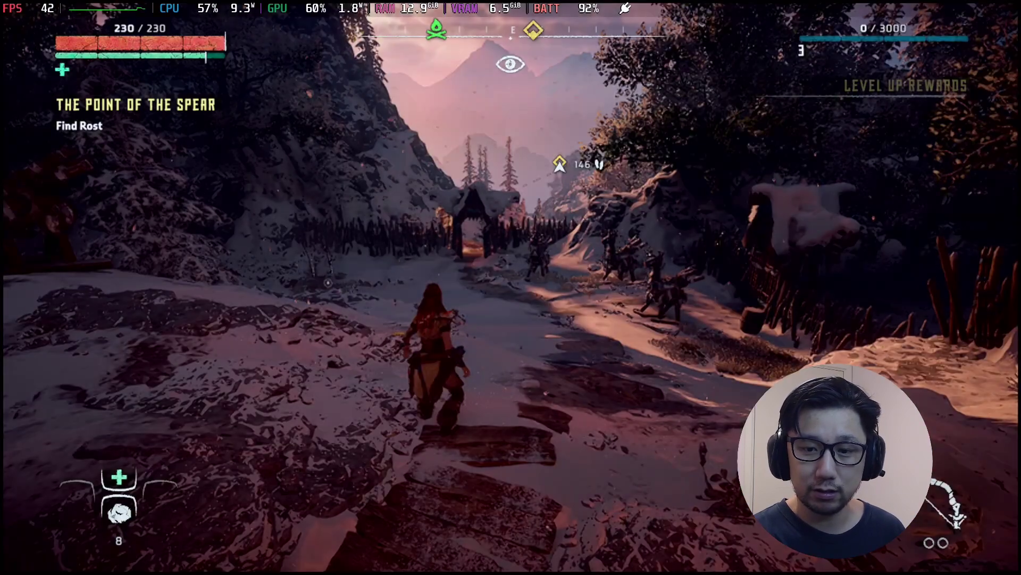
{"action": "key", "text": "w"}
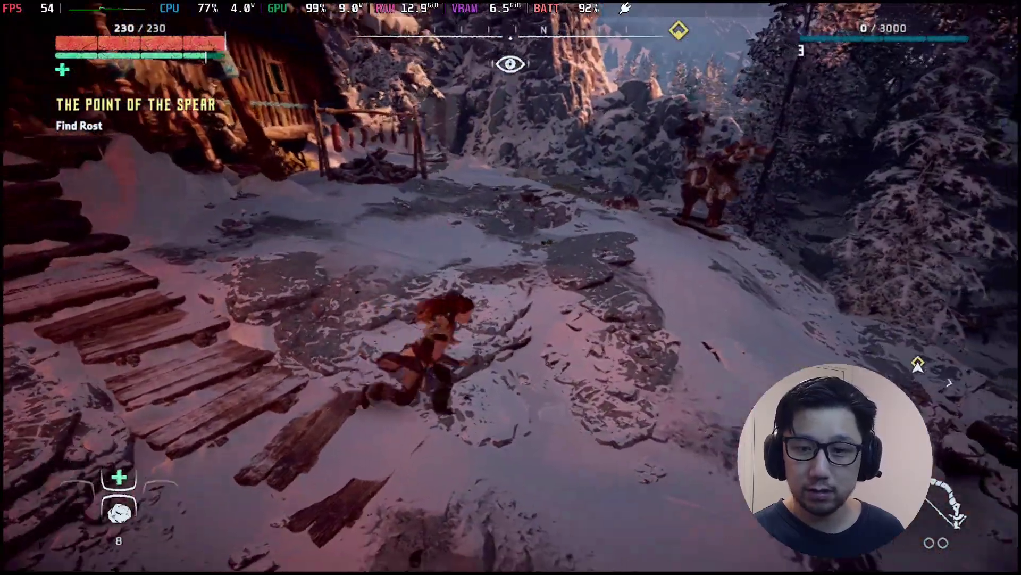
{"action": "key", "text": "w"}
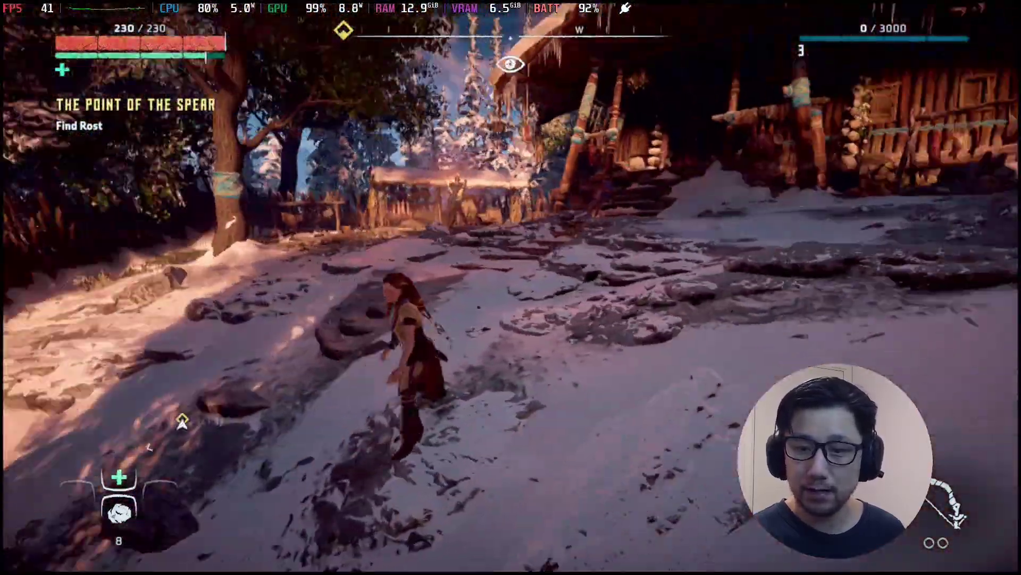
Switch to the WeMod window to check the Horizon Zero Dawn mod list.
{"action": "key", "text": "shift+Tab"}
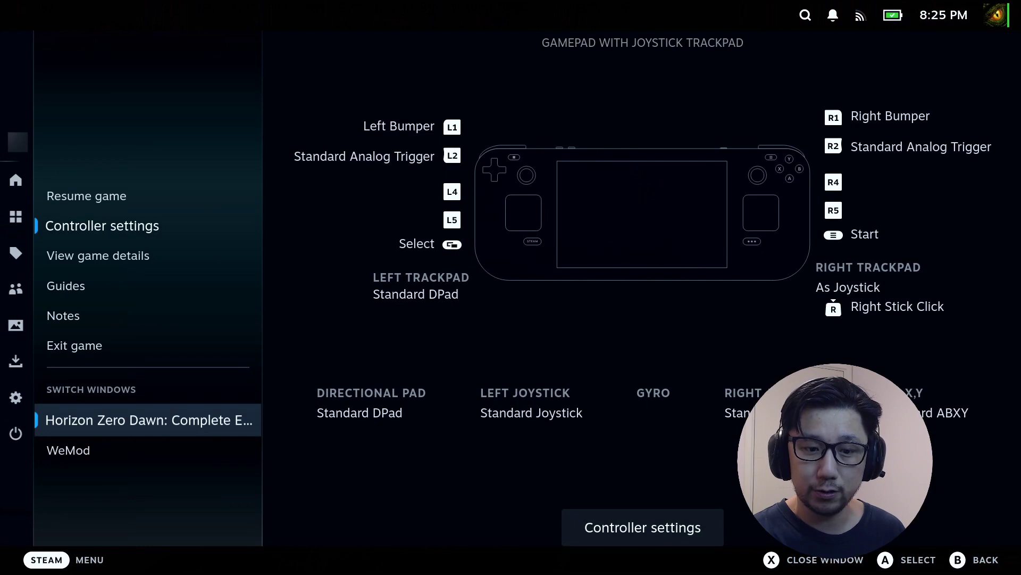
{"action": "left_click", "coordinate": [68, 450]}
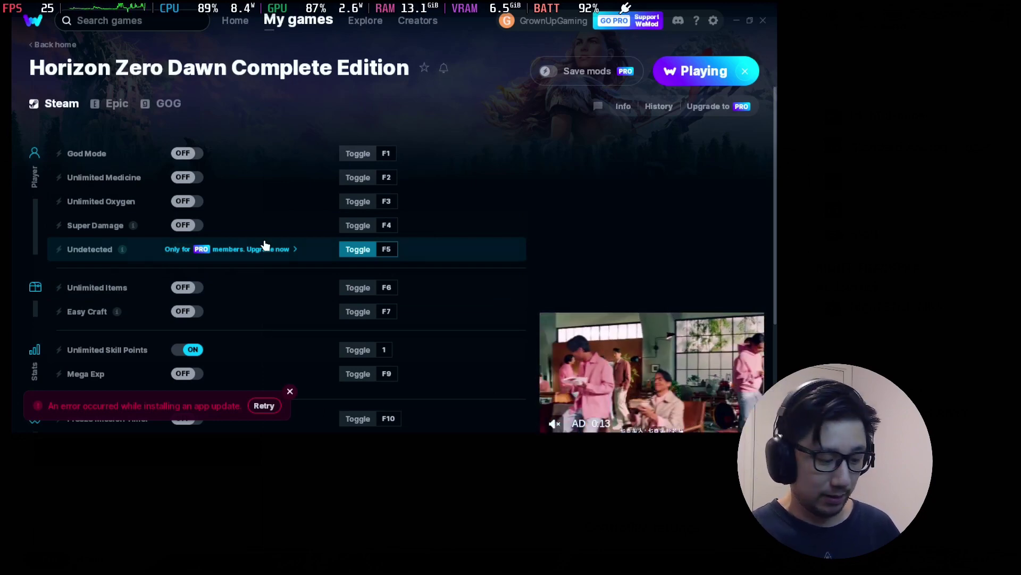
Switch back to the Horizon Zero Dawn: Complete Edition window.
{"action": "key", "text": "super"}
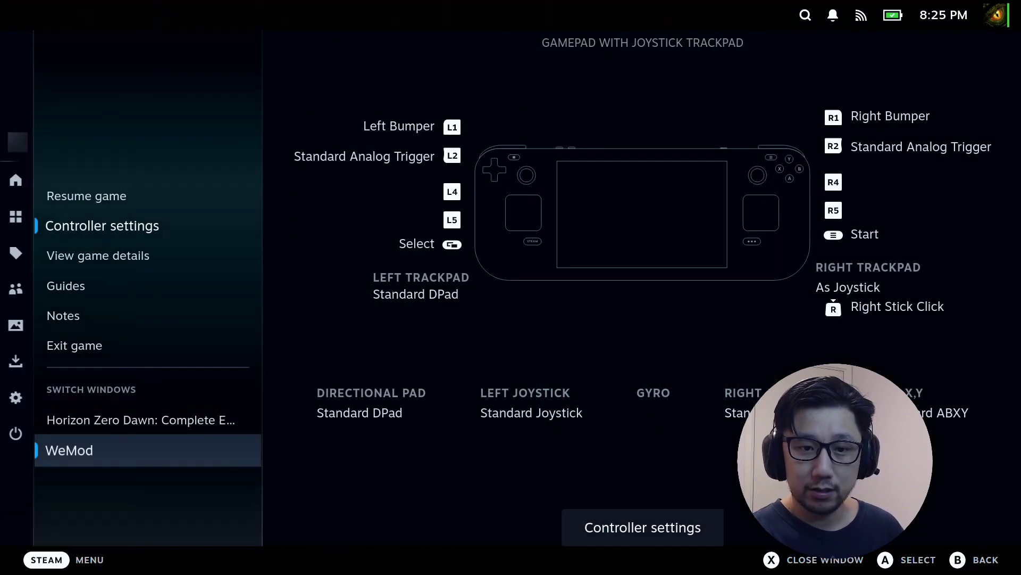
{"action": "key", "text": "Down"}
{"action": "key", "text": "Up"}
{"action": "key", "text": "Up"}
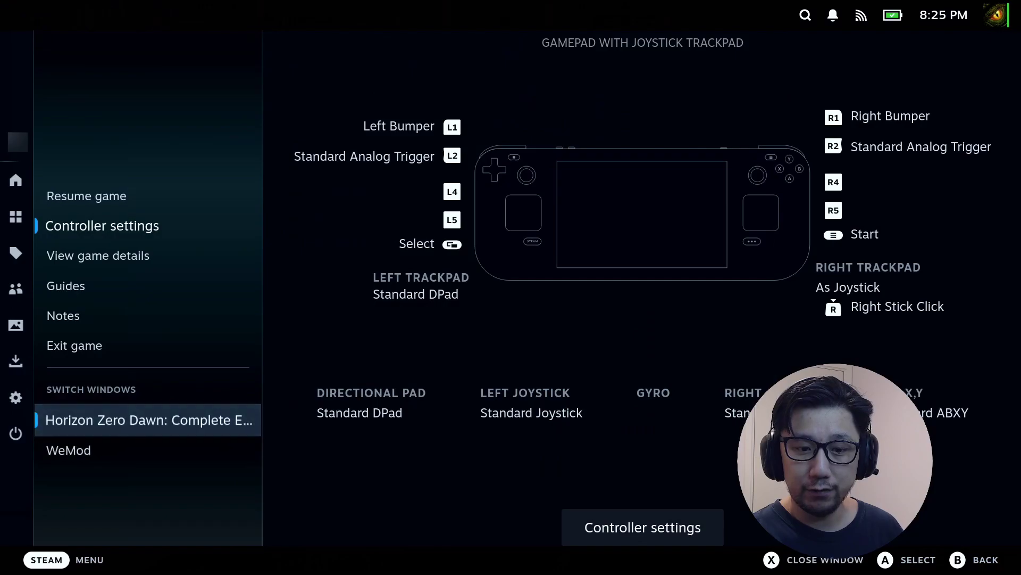
{"action": "key", "text": "Return"}
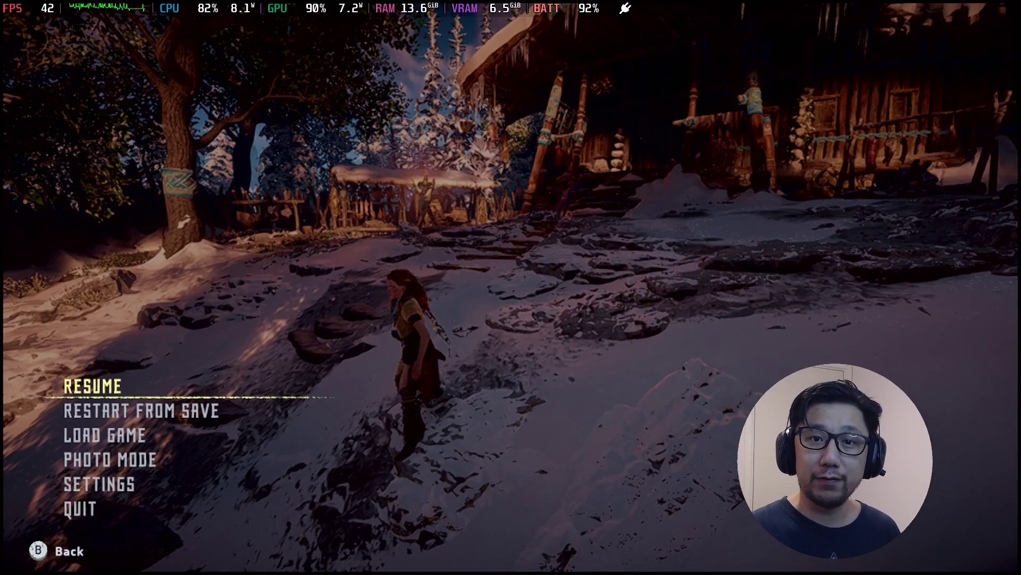